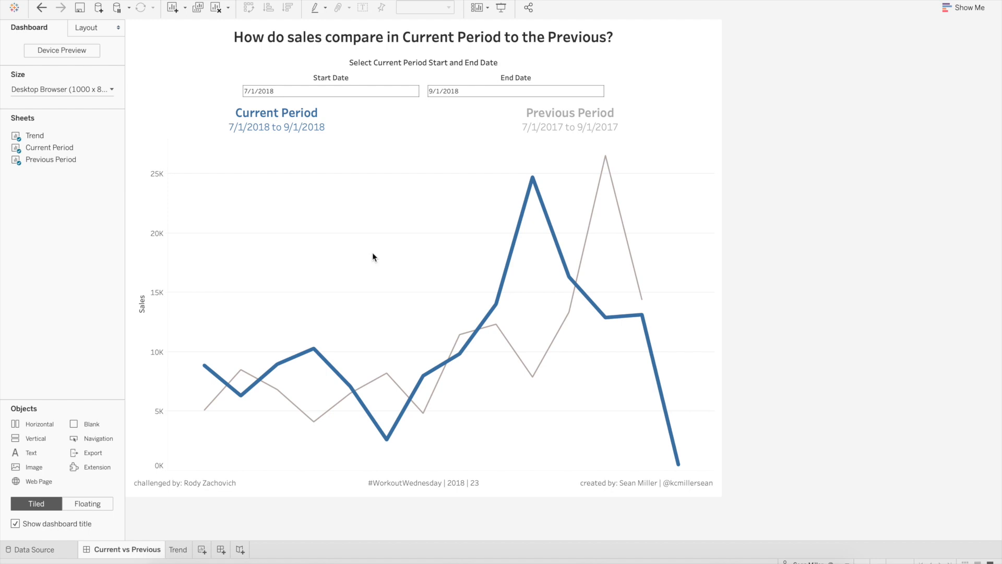
Go to the Trend worksheet and review the formula of the Month Date calculated field
click(372, 253)
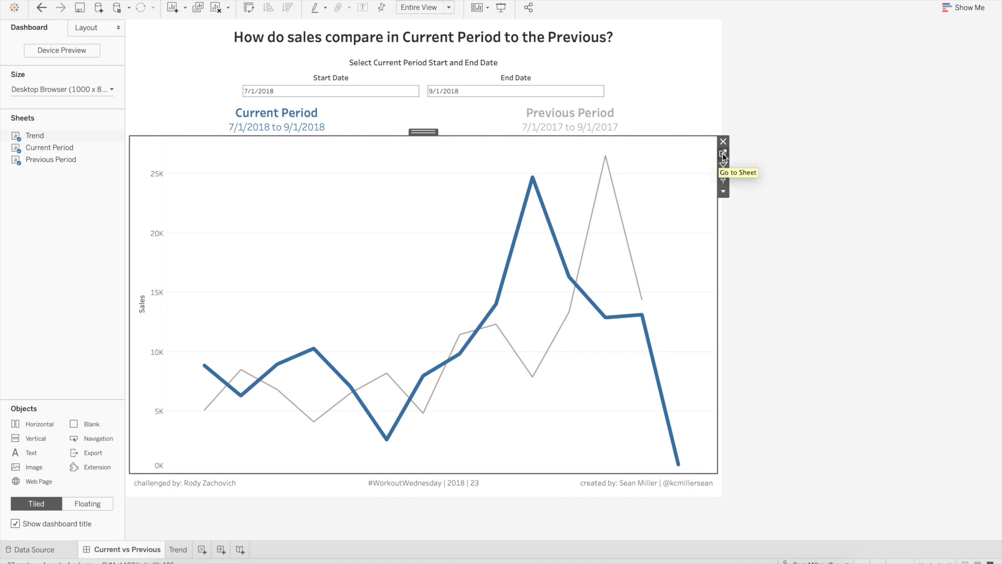
click(177, 550)
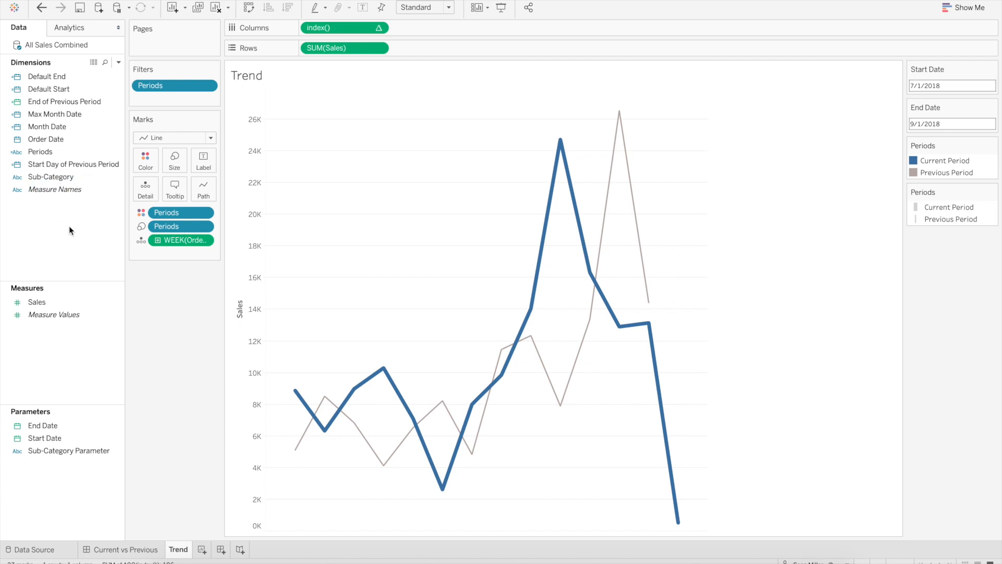
click(84, 141)
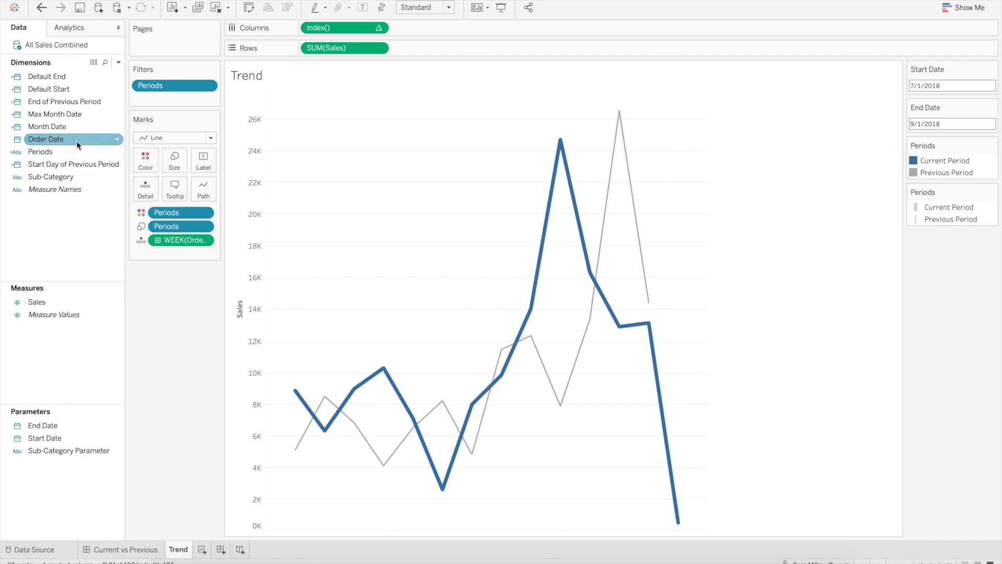
click(72, 127)
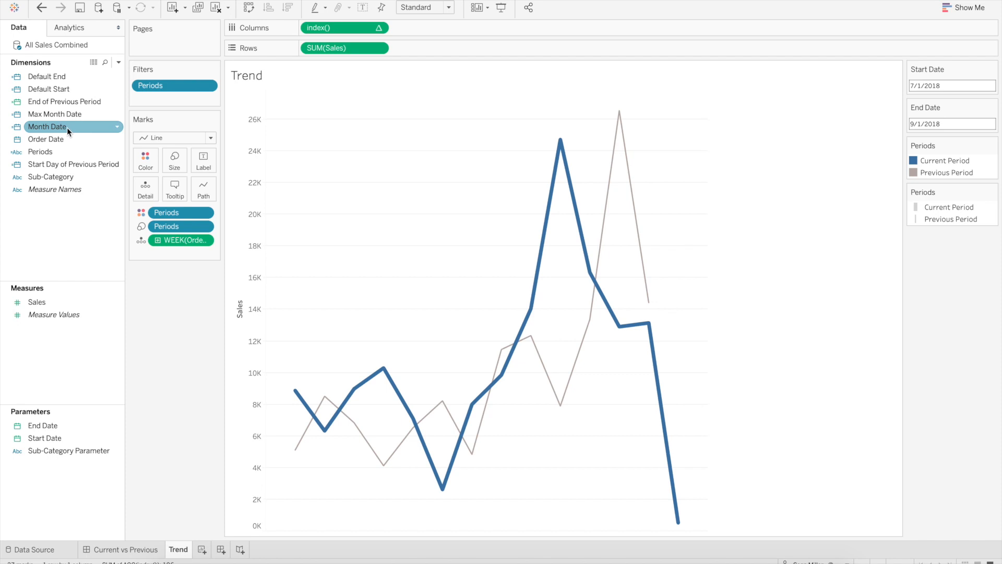
right_click(66, 127)
click(89, 207)
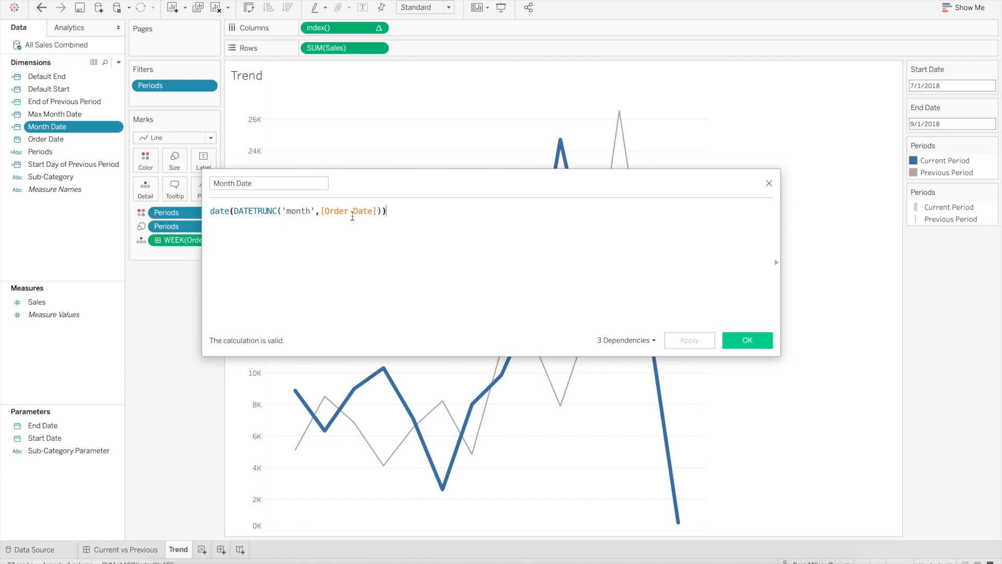
click(751, 338)
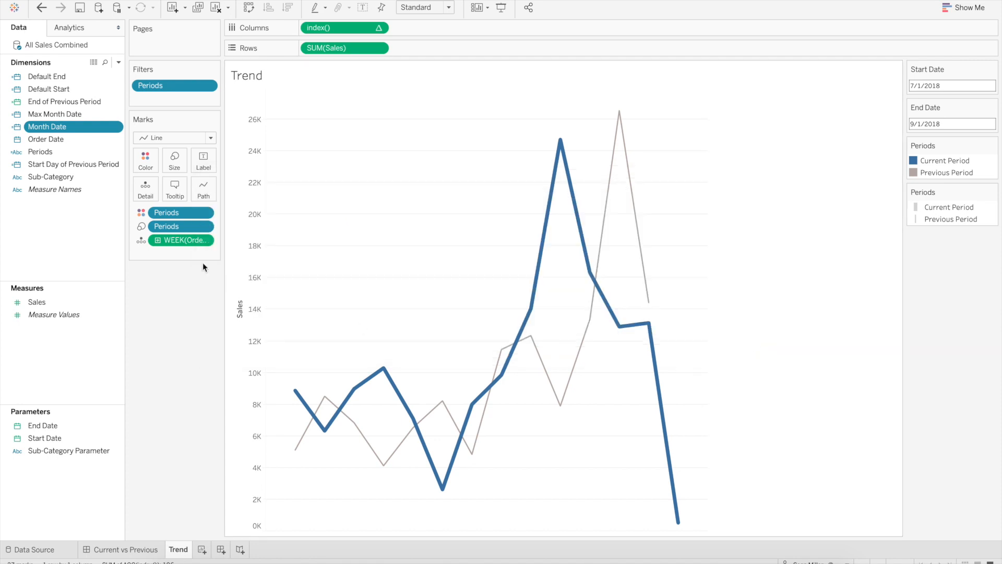
Review the formula of the Max Month Date calculated field
right_click(59, 115)
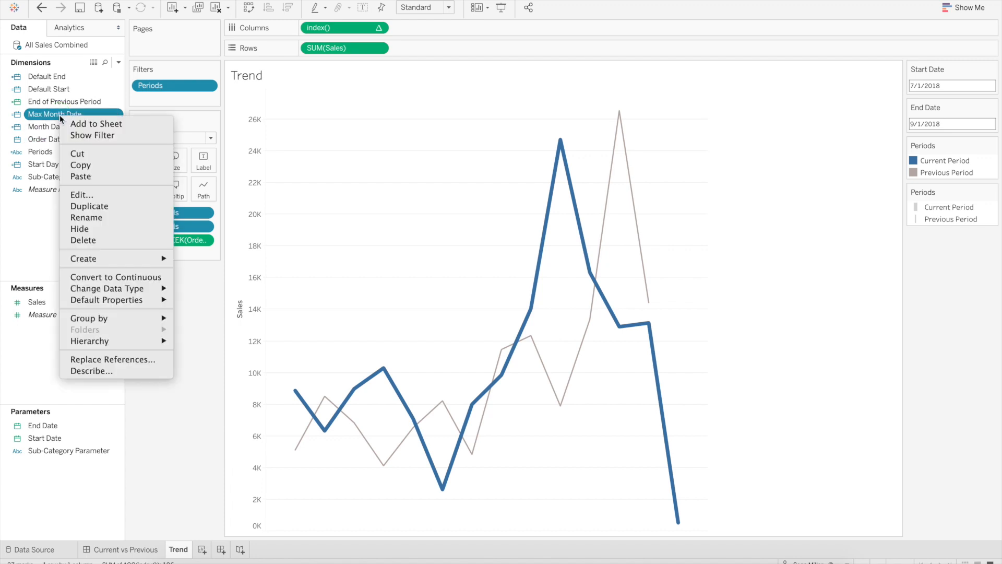
click(87, 195)
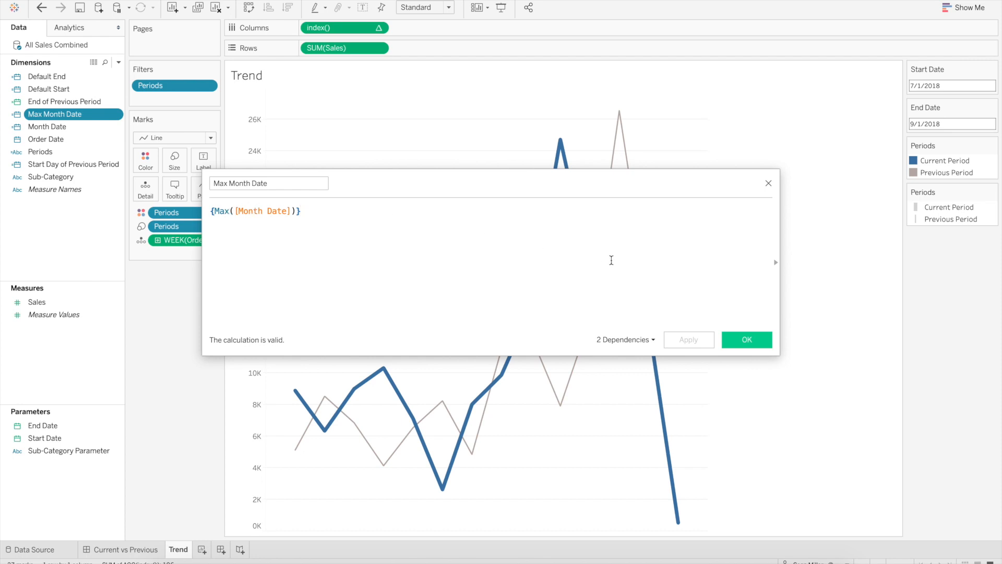
click(747, 341)
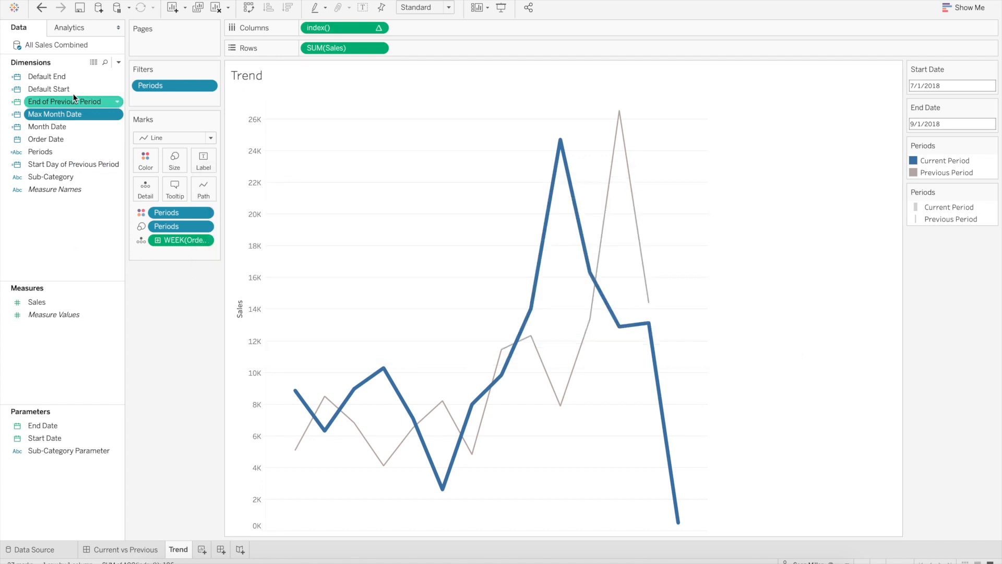
Open the Default End calculated field and examine how its MIN and DATE functions are nested
ctrl+click(75, 78)
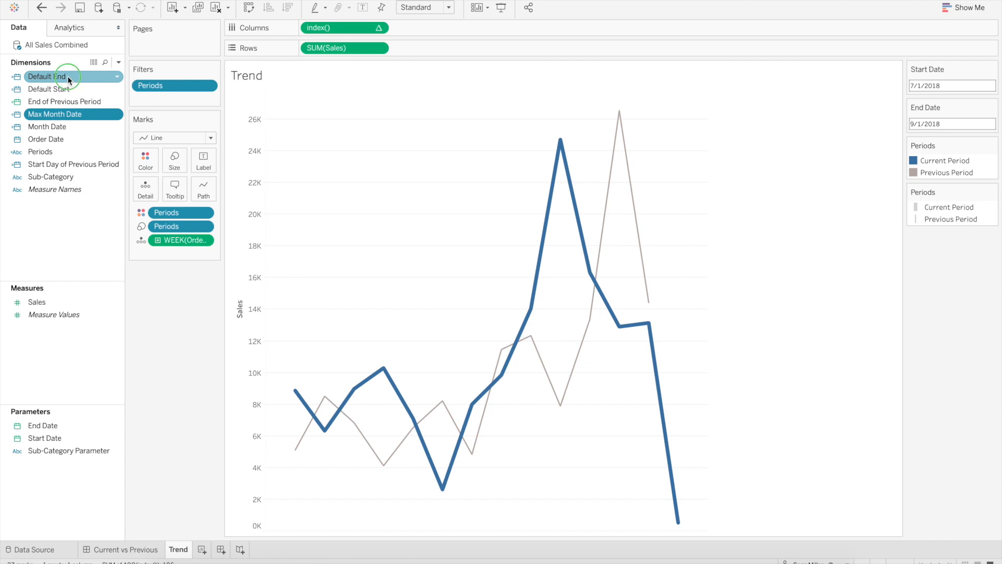
right_click(67, 76)
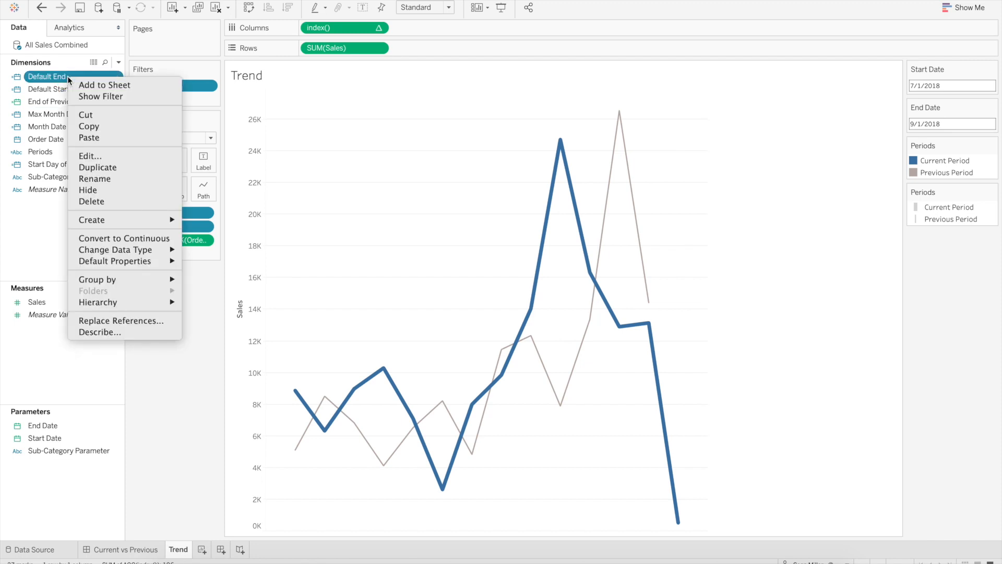
click(91, 156)
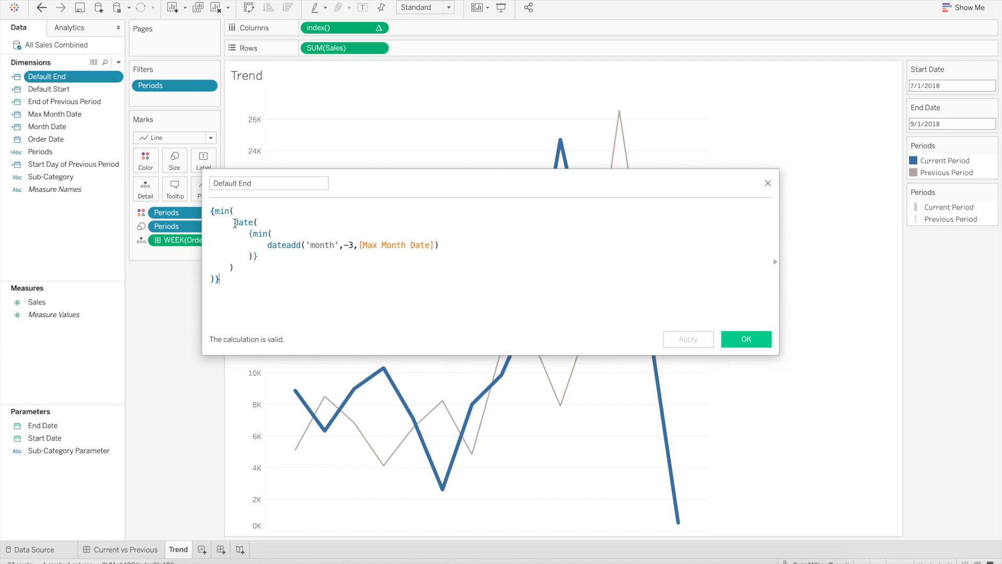
drag(235, 222, 237, 284)
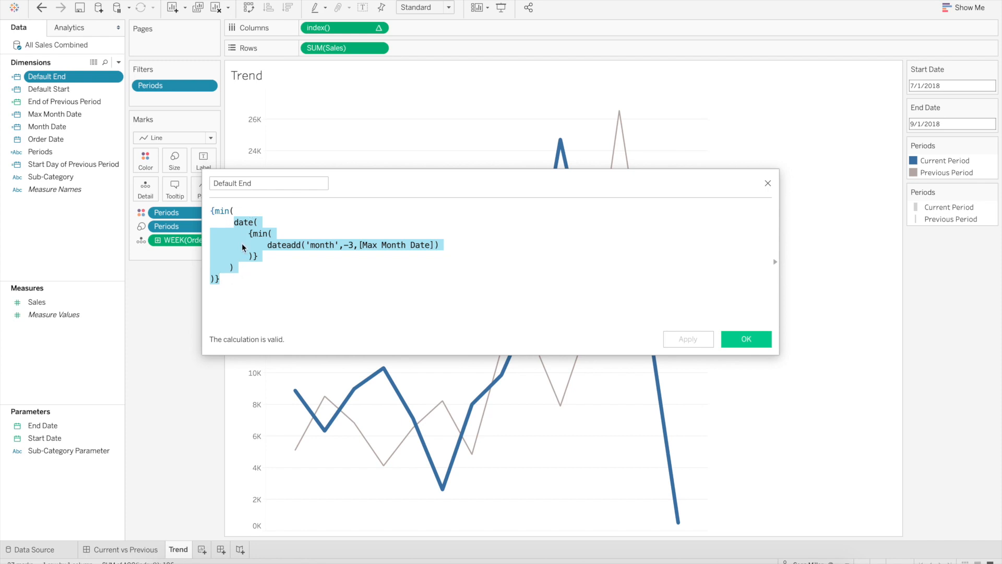
click(231, 281)
click(211, 212)
drag(211, 212, 222, 286)
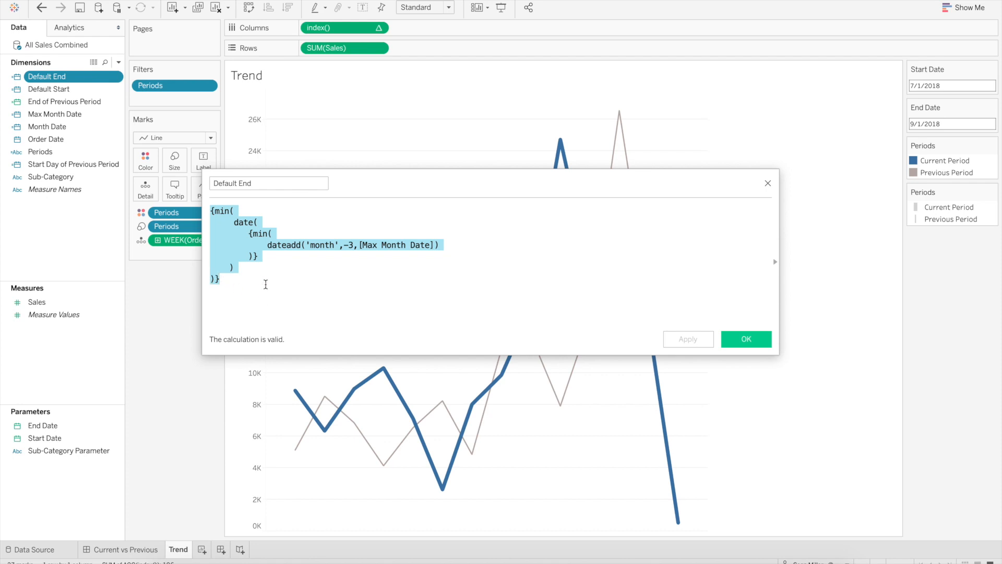
click(266, 279)
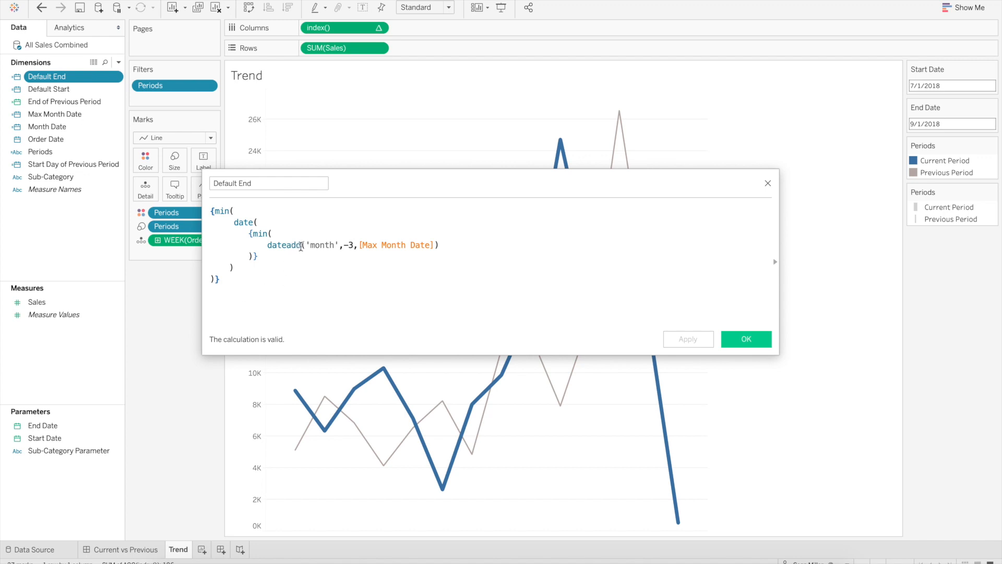
Examine the DATEADD arguments and the surrounding MIN expressions in the Default End formula, and close the calculation
click(302, 246)
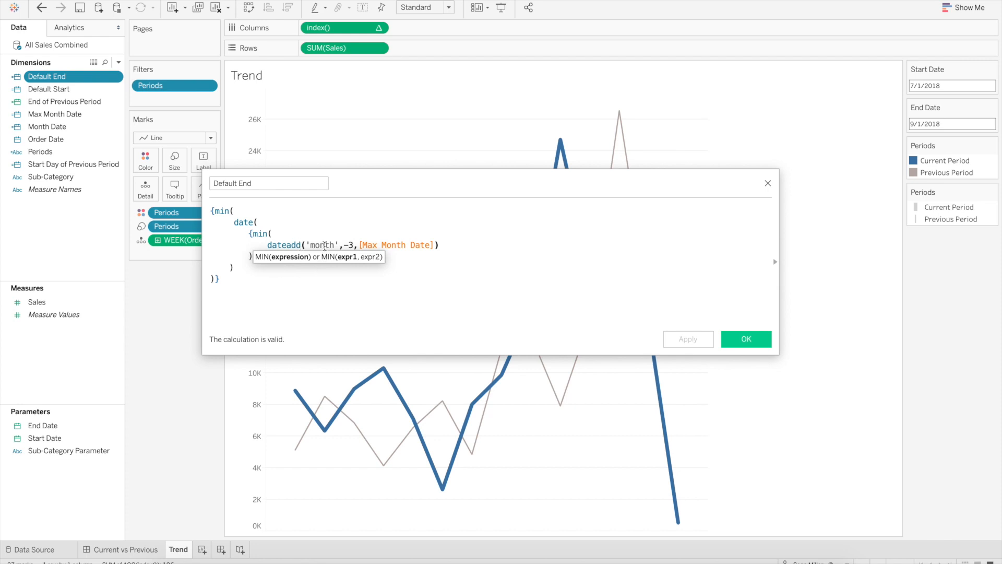
click(325, 245)
click(318, 296)
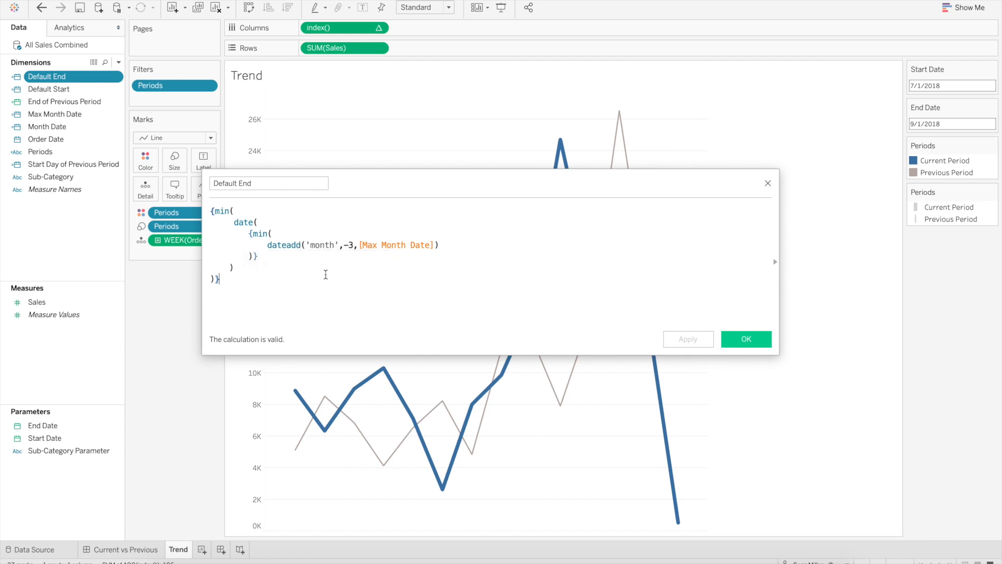
click(350, 246)
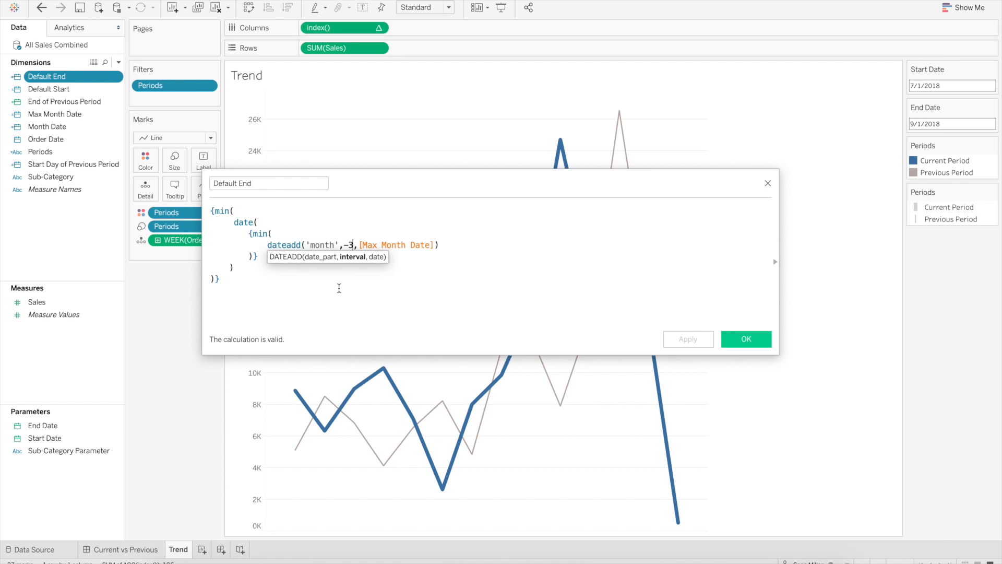
click(411, 245)
click(257, 233)
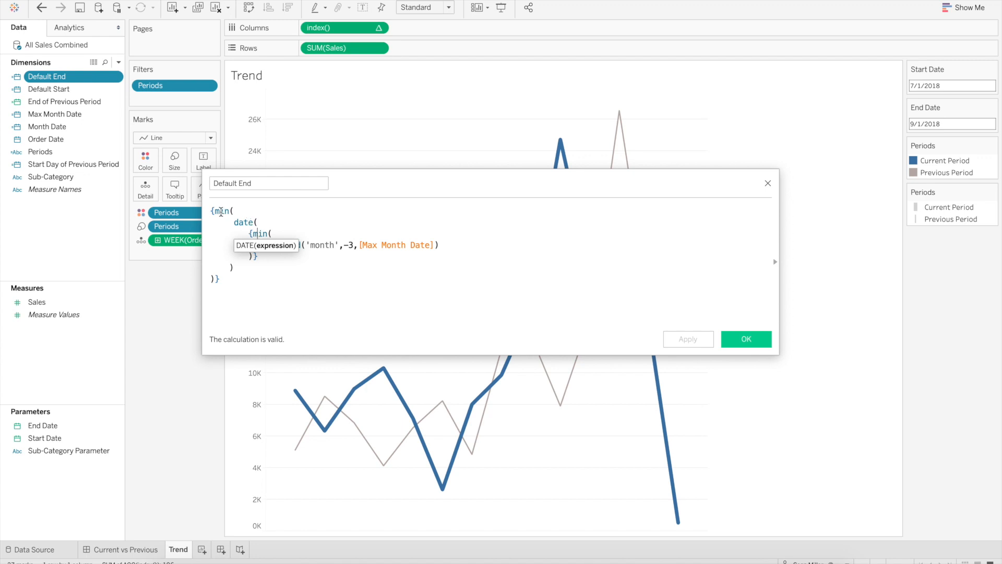
click(223, 211)
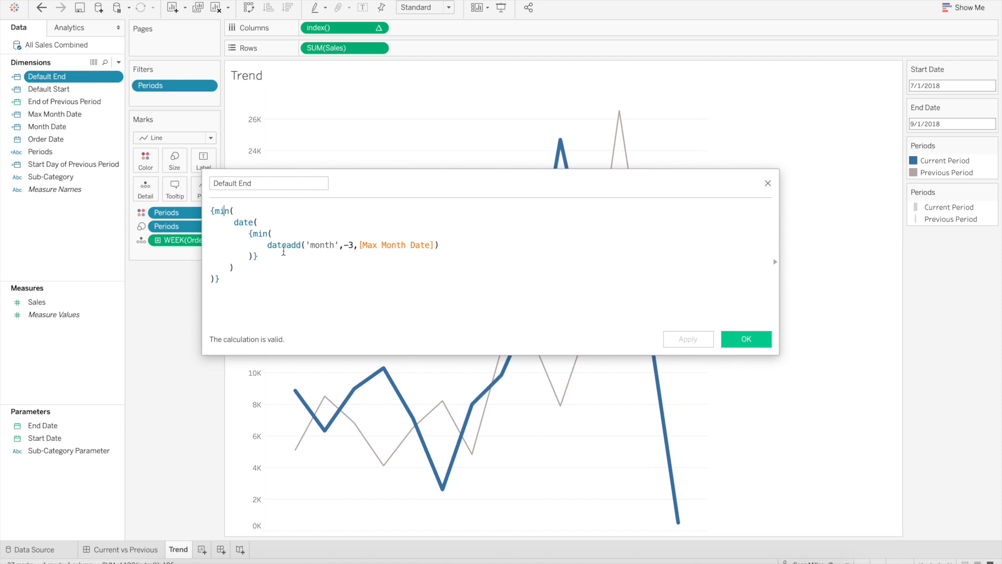
click(745, 340)
Review the Default Start calculated field's formula, including the month interval of its DATEADD function
right_click(67, 89)
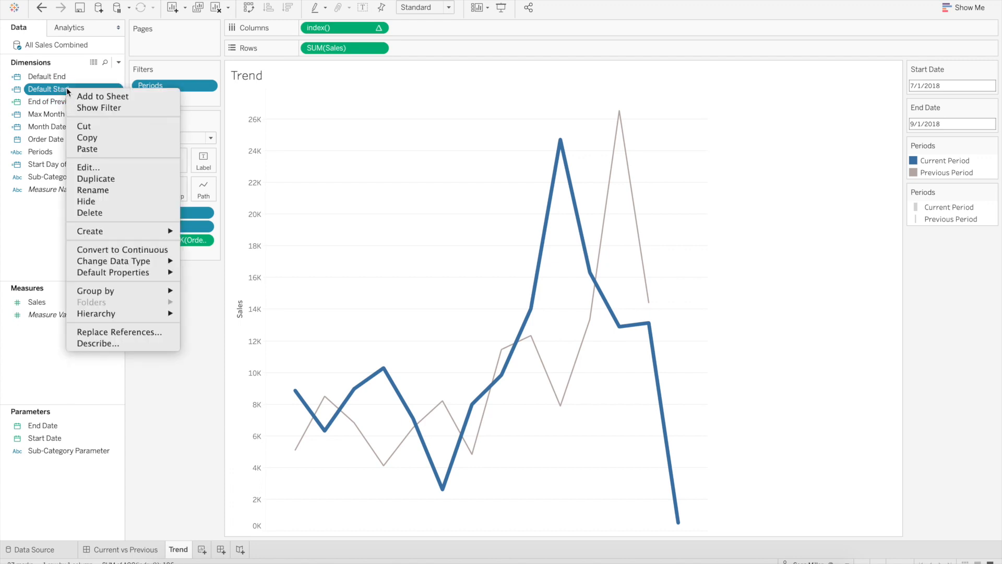
click(87, 167)
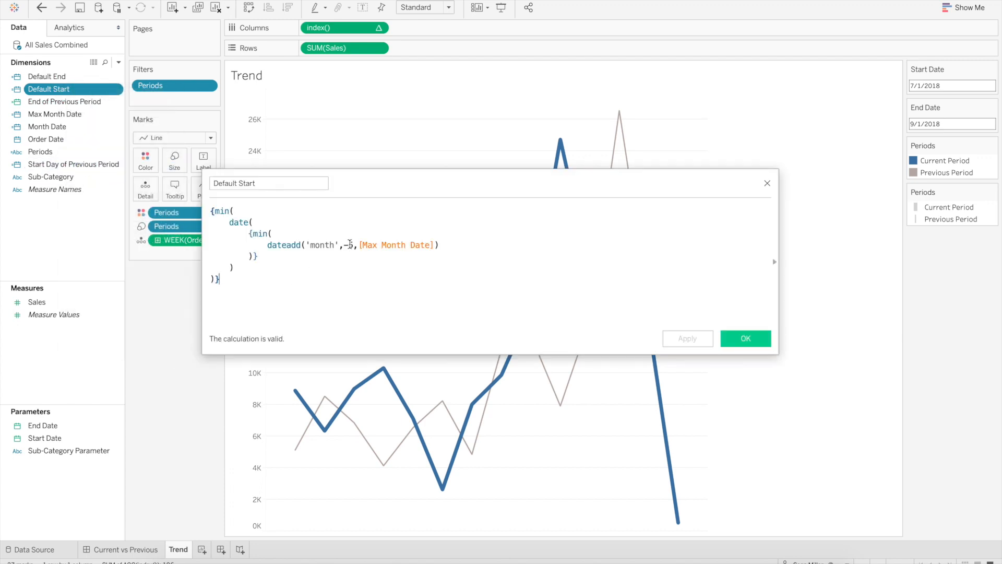
click(349, 245)
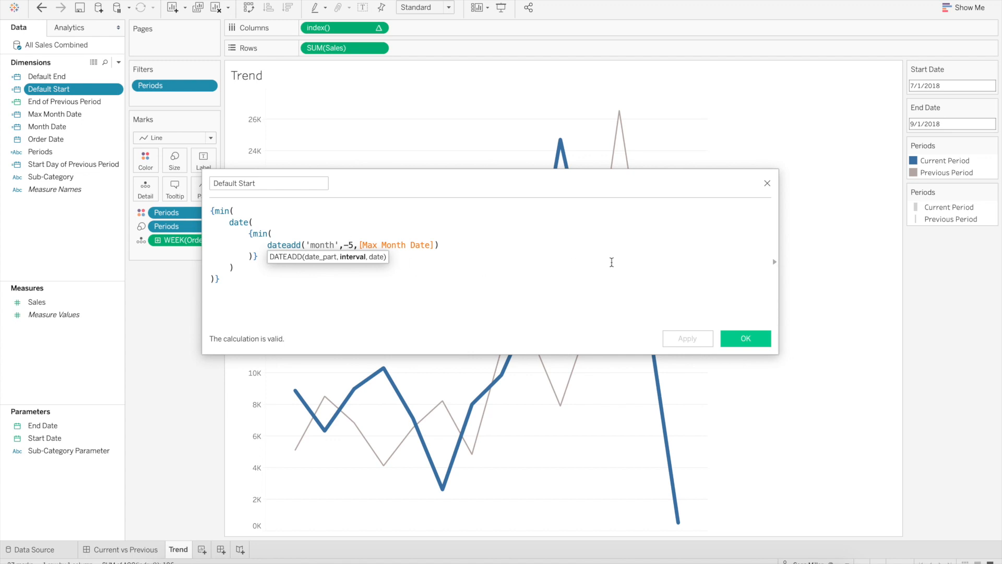
click(768, 184)
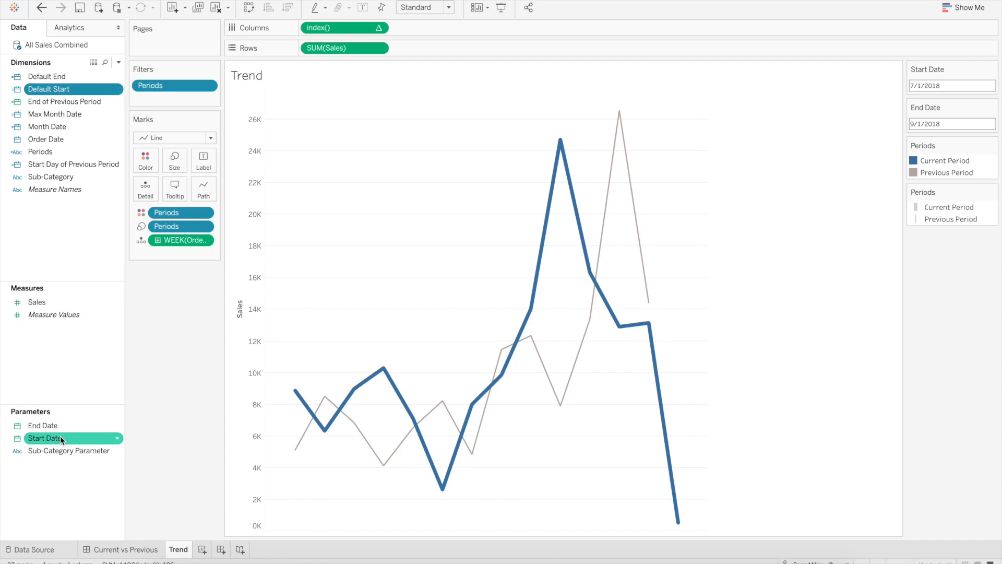
Set the Start Date parameter to take its value from Default Start when the workbook opens
right_click(72, 441)
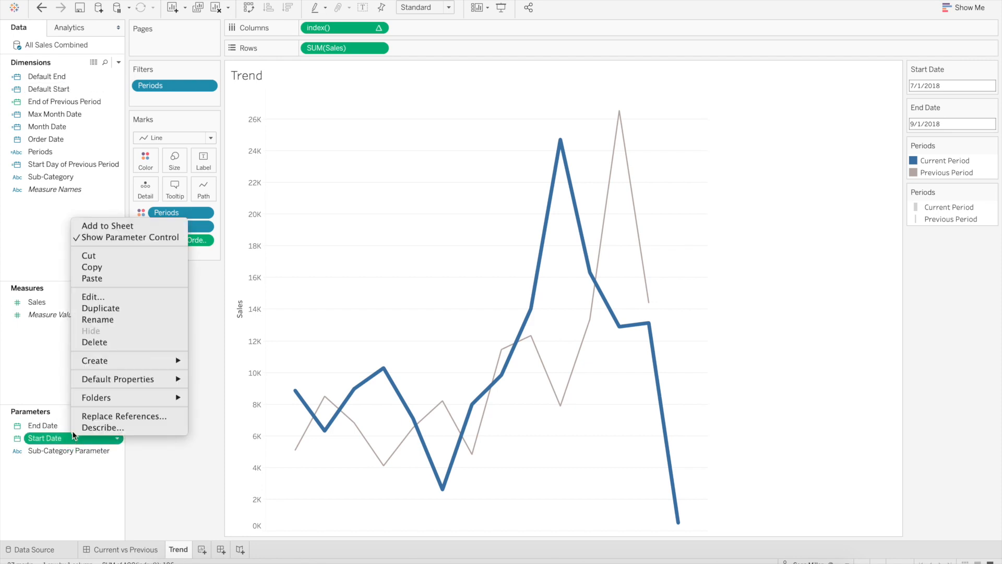
click(102, 297)
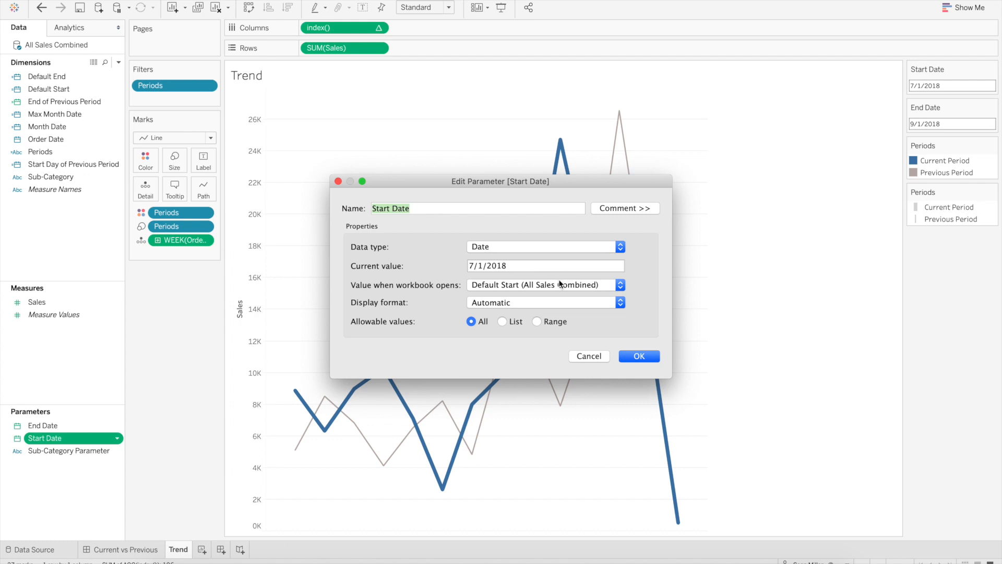
click(522, 284)
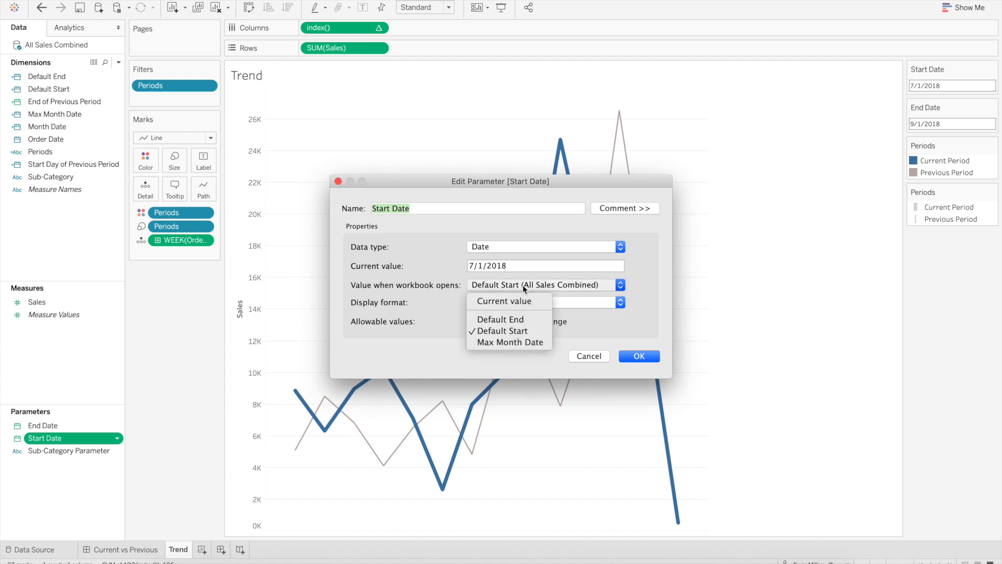
click(516, 334)
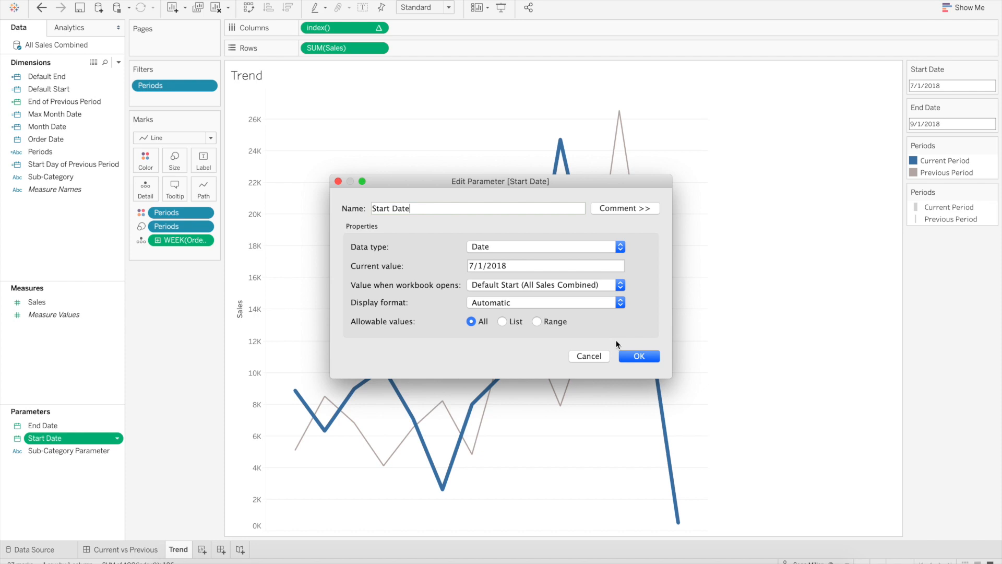
click(637, 356)
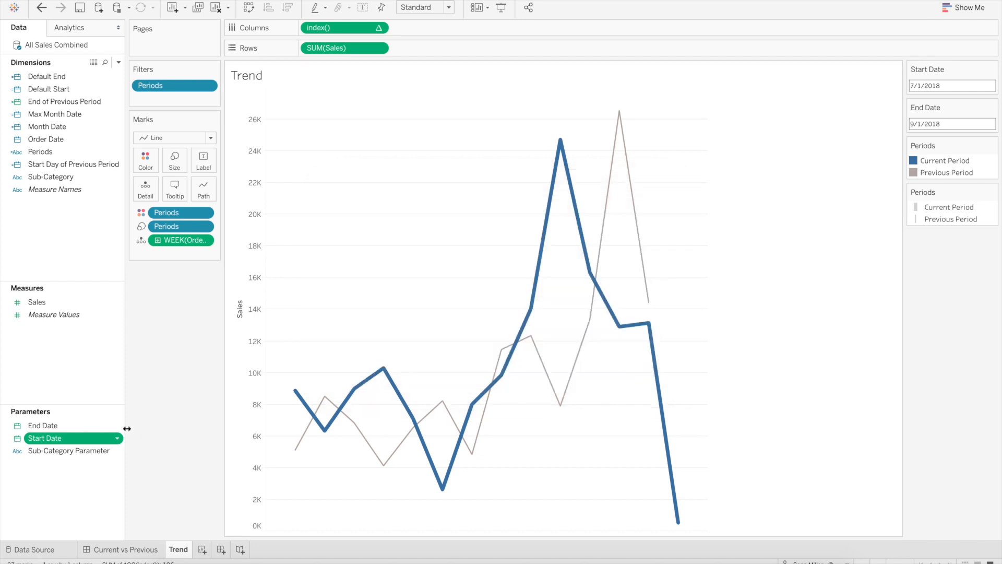
Review the End Date parameter's settings, including which field supplies its value when the workbook opens
right_click(76, 428)
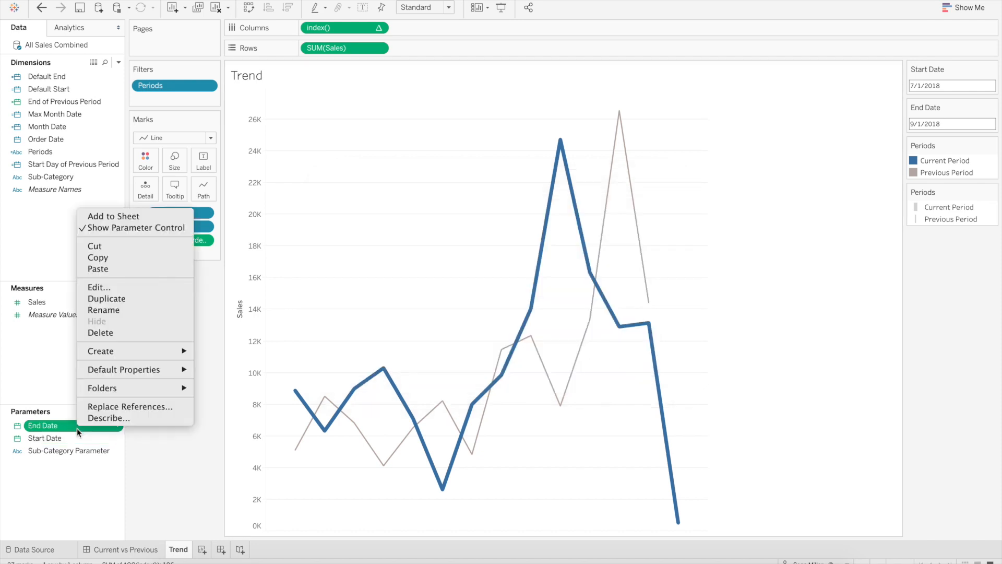
click(97, 287)
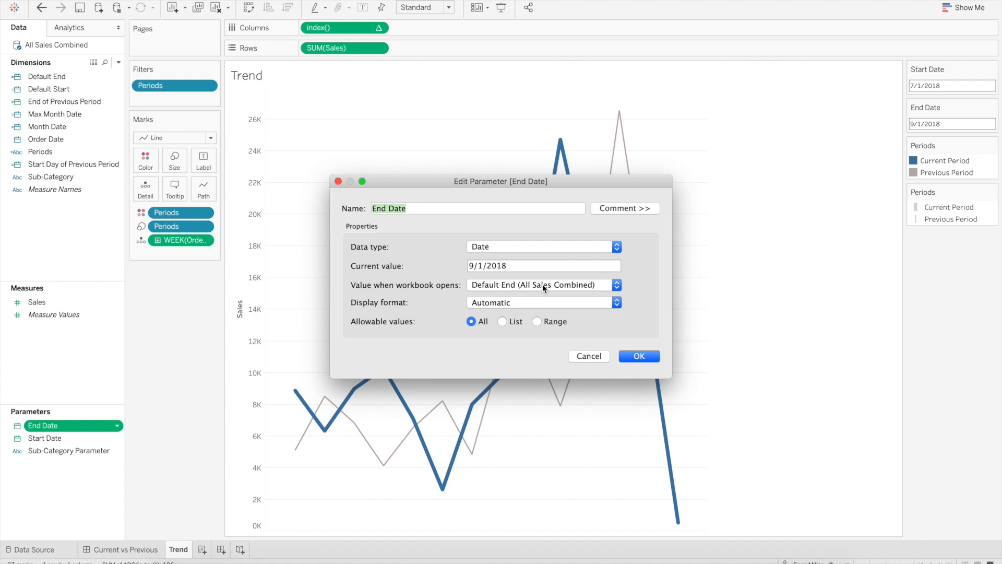
click(639, 357)
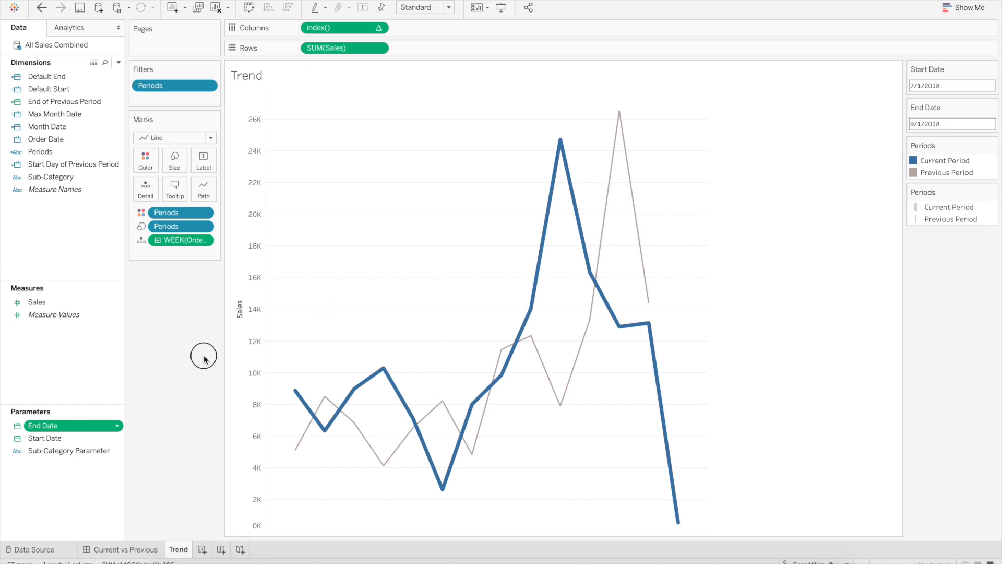
Return to the Current vs Previous dashboard and close the workbook
click(150, 549)
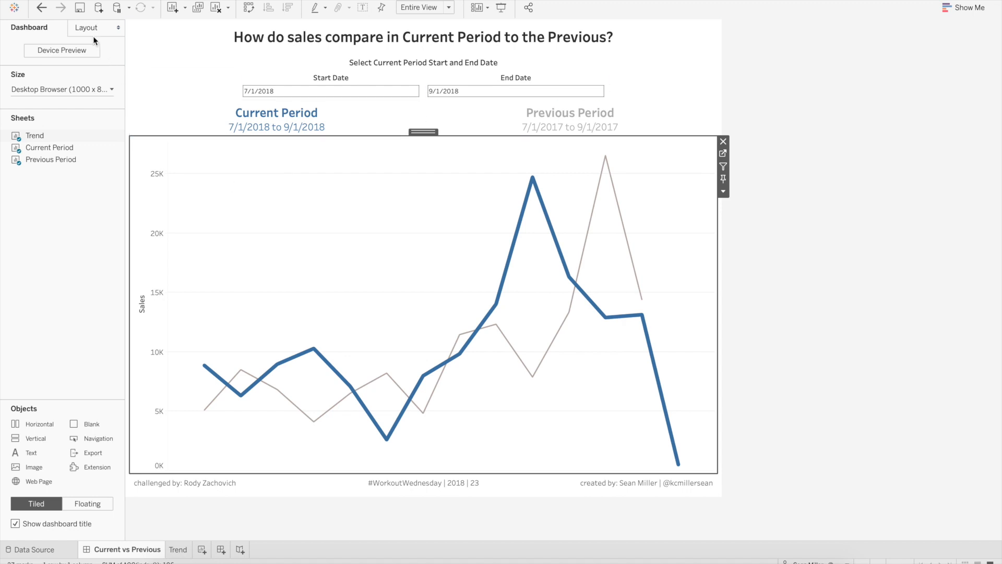
click(84, 0)
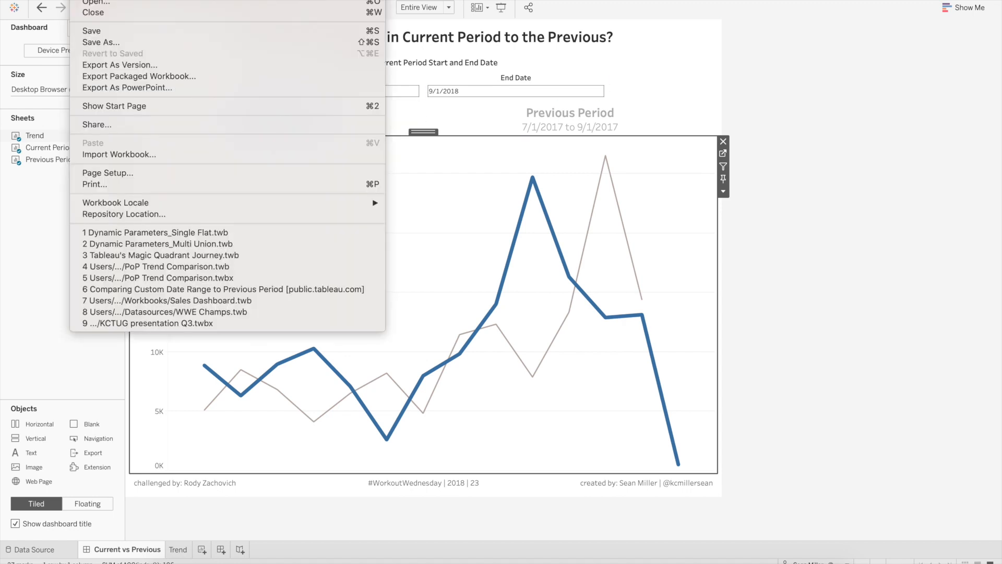
click(100, 15)
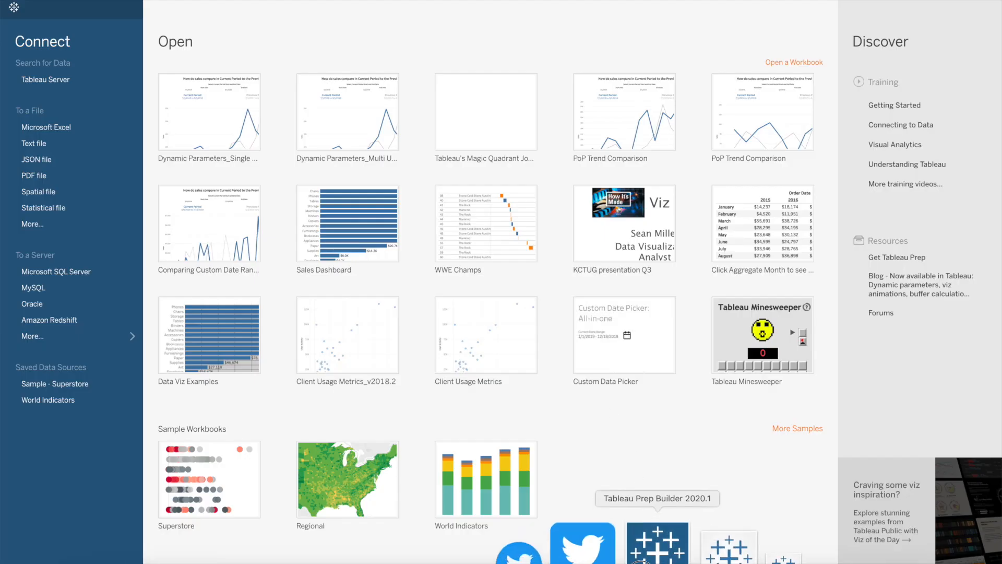
In Tableau Prep Builder, add the filter step feeding 2019 Sales to Union 1 and run the flow for the combined output
click(657, 546)
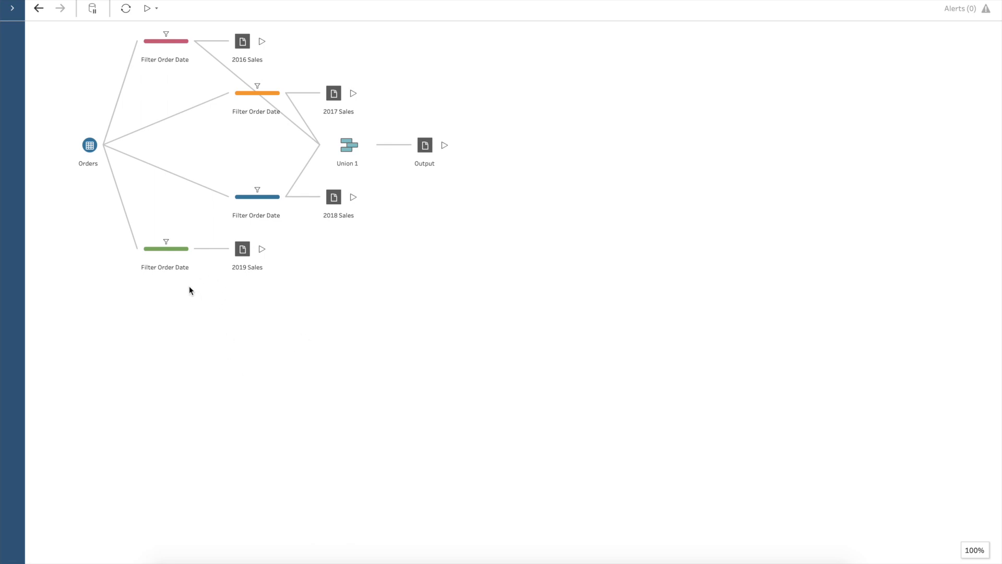
drag(179, 252, 354, 153)
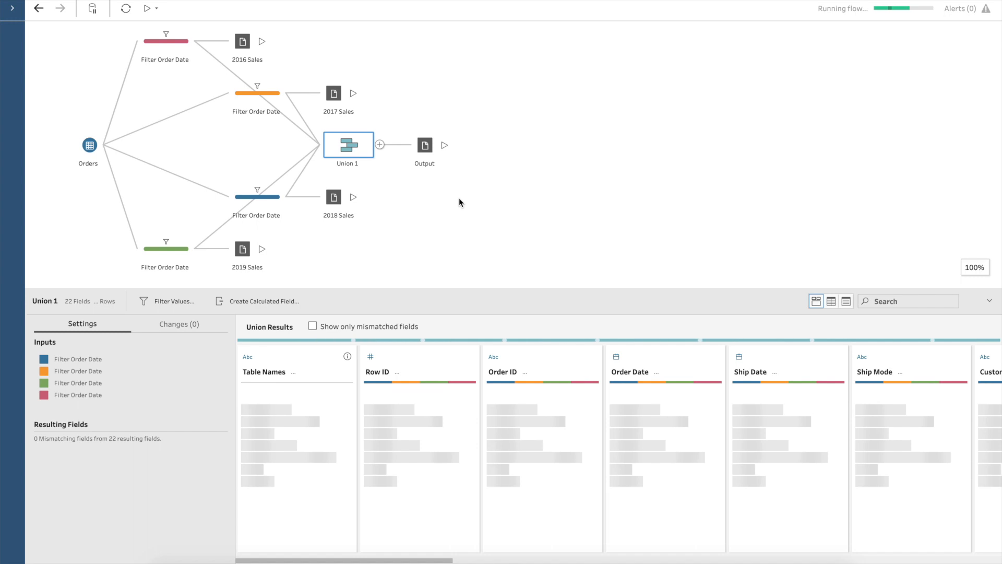
click(445, 146)
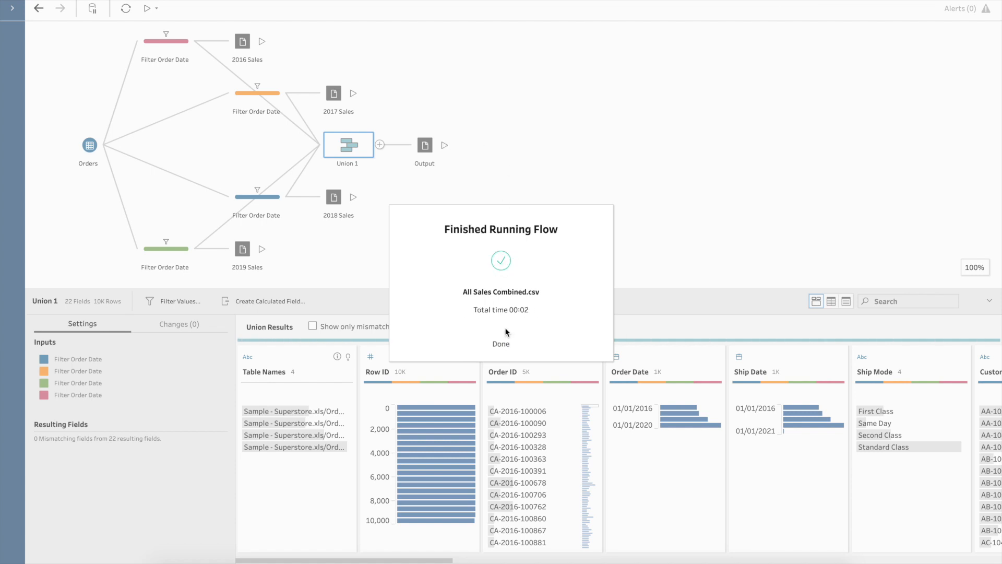
click(502, 344)
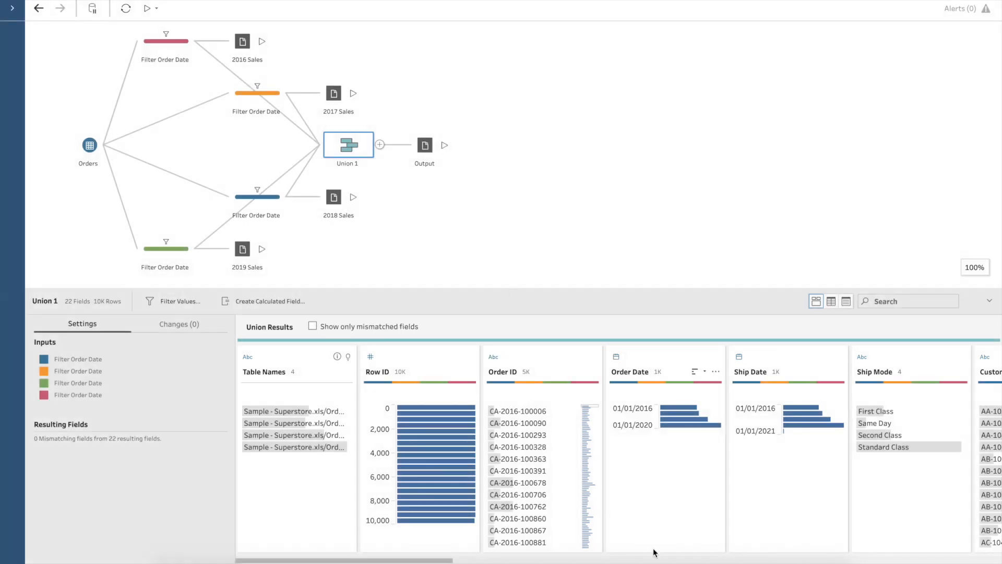
Switch to Tableau Desktop to view the Trend worksheet, checking it against the Union 1 step in the Prep flow
click(674, 545)
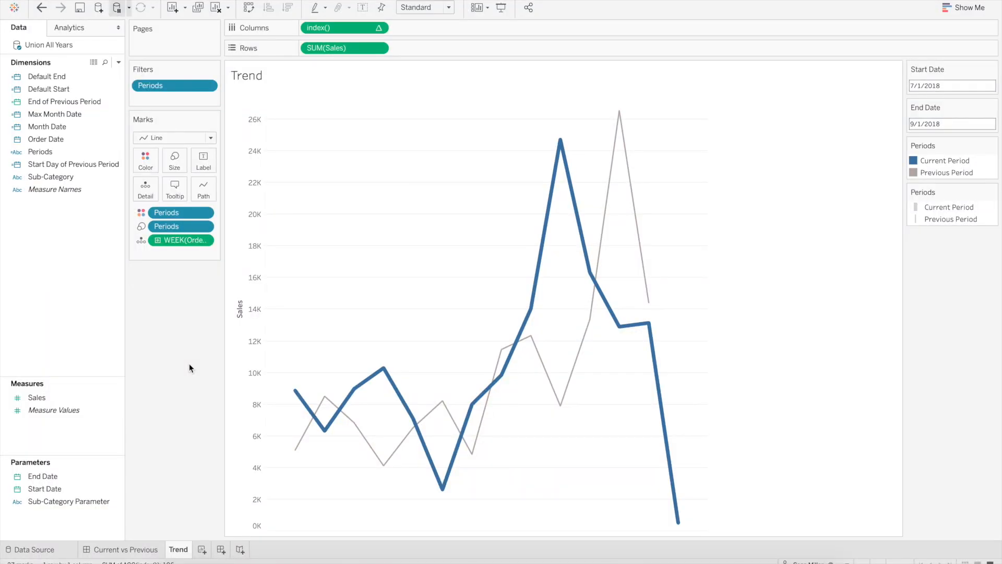
click(658, 543)
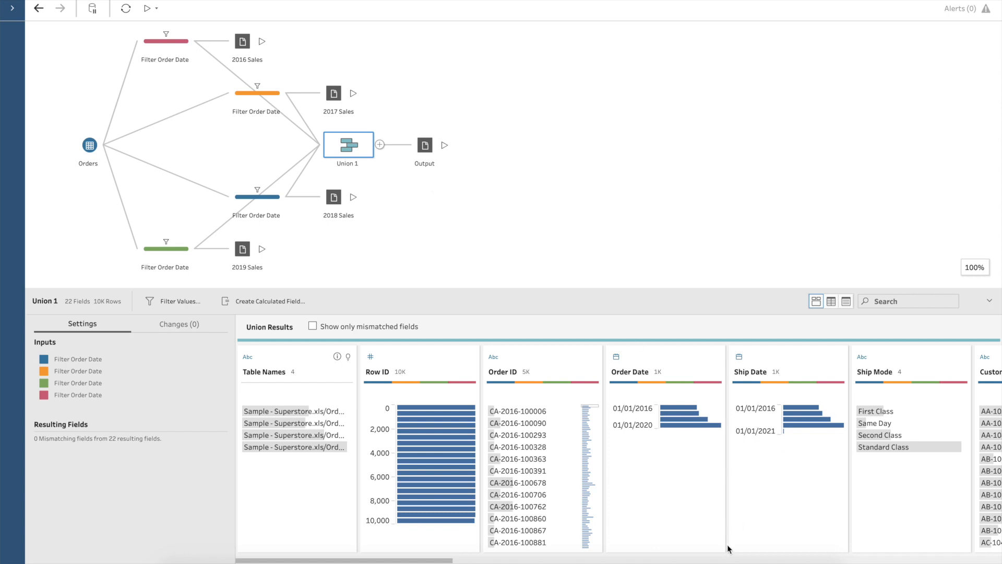
mouse_move(711, 550)
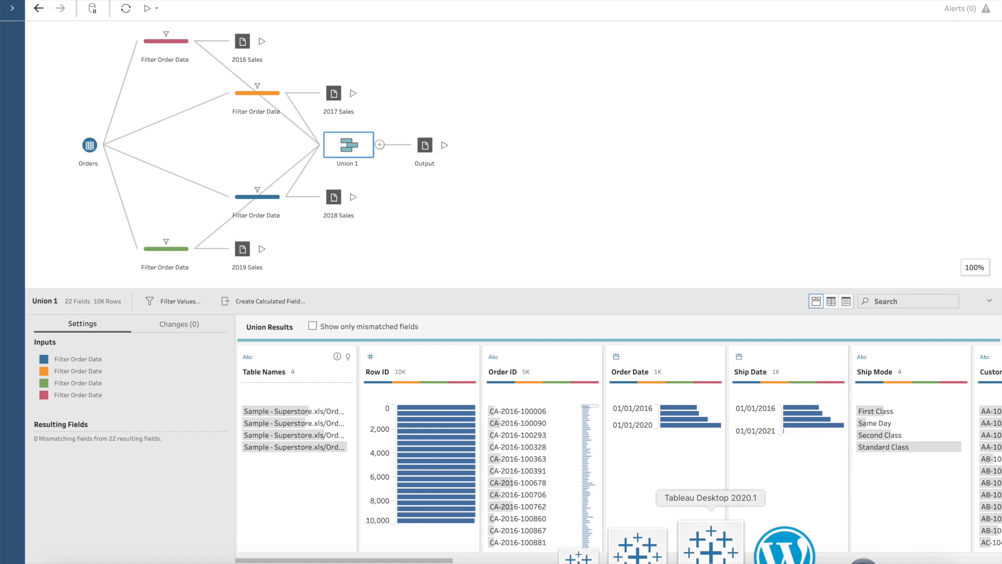
click(711, 548)
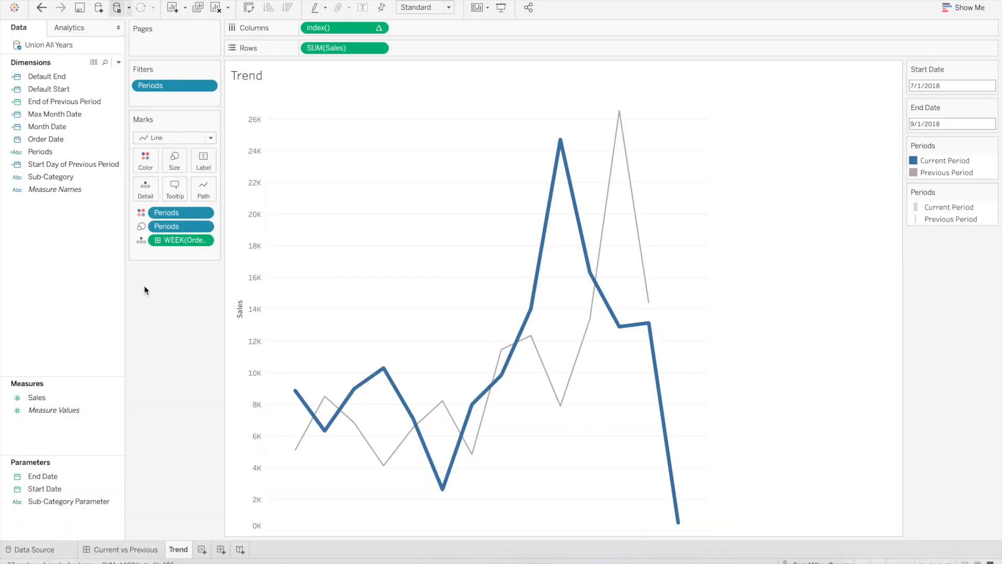
Review the wildcard union settings of the Union All Years data source, including the search folder and file matching pattern
right_click(65, 45)
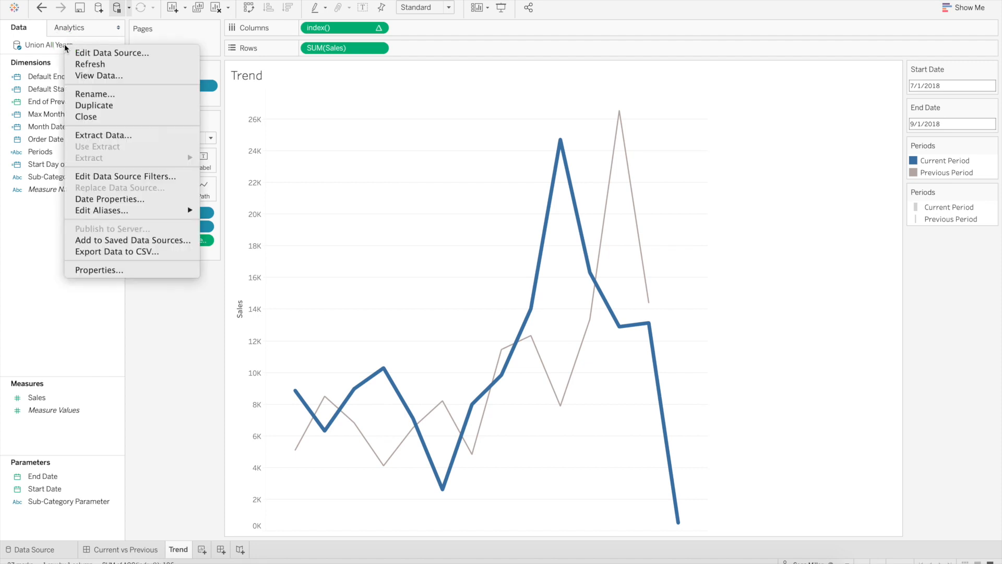
click(83, 55)
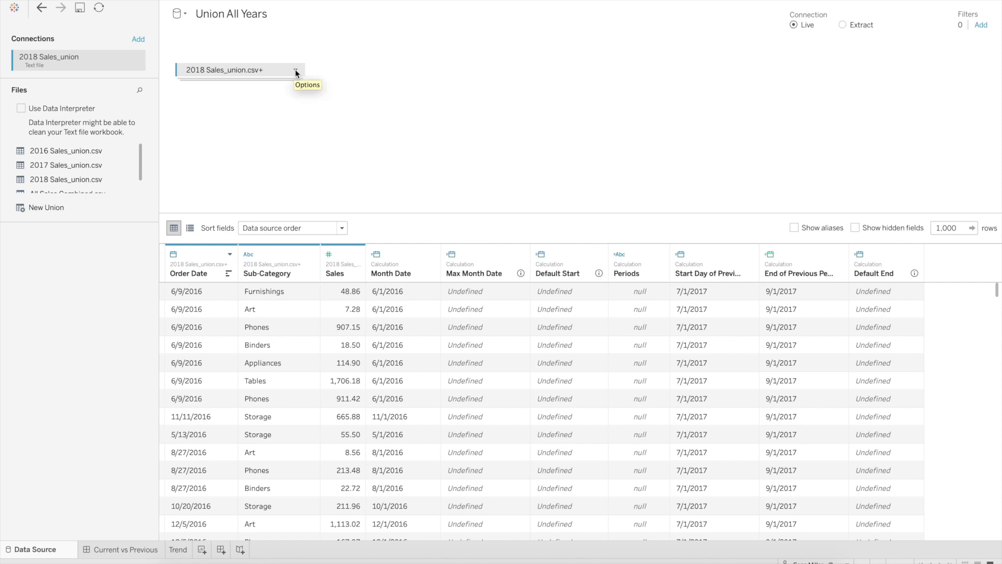
click(296, 71)
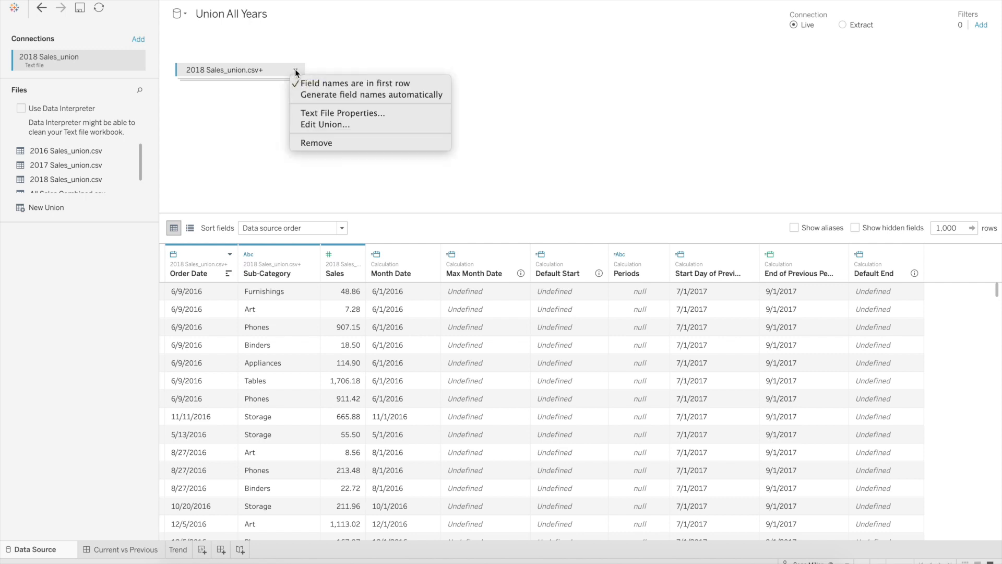
click(341, 129)
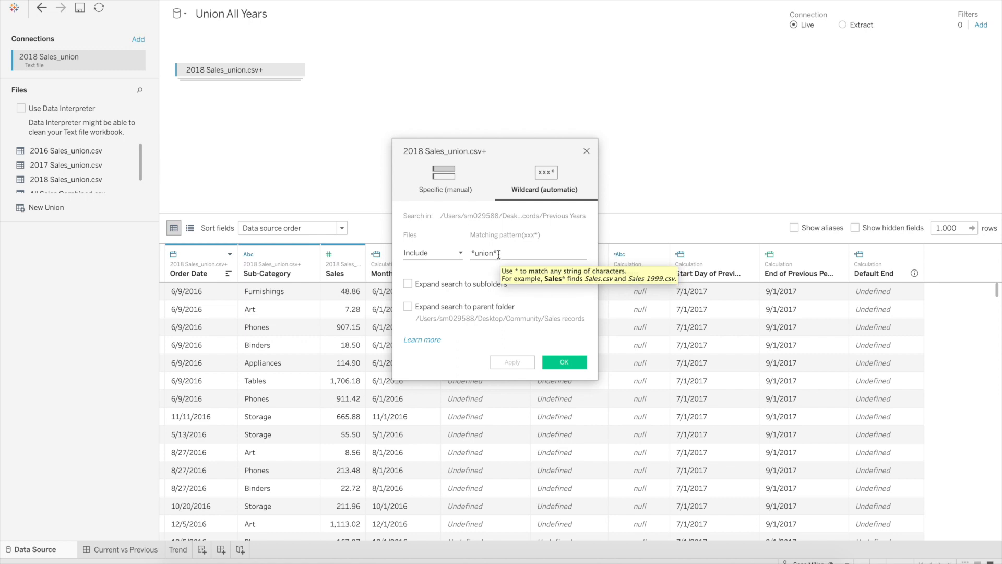
click(552, 360)
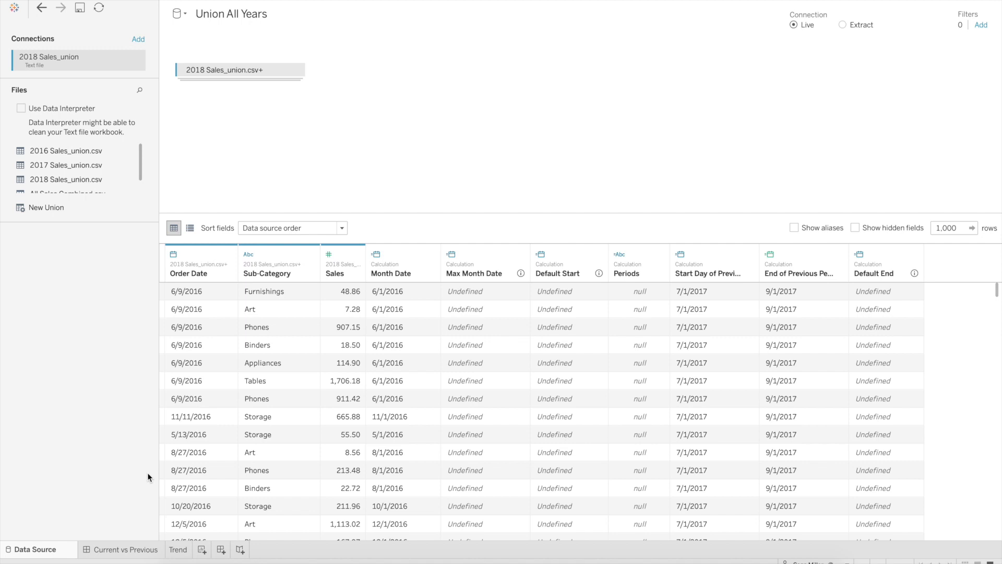
View the Trend worksheet and return to the Current vs Previous dashboard, and close the multi-union workbook
click(177, 549)
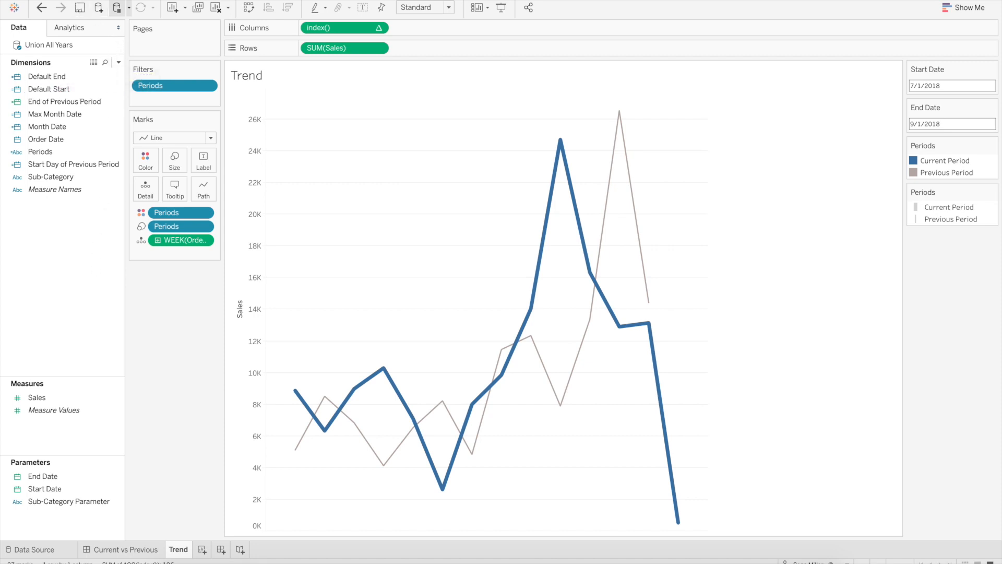
click(148, 551)
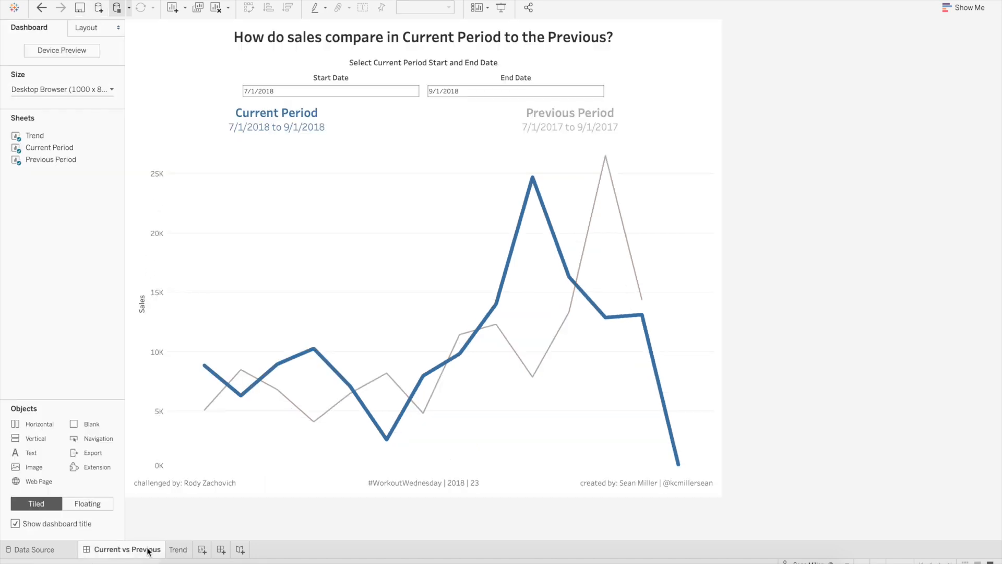
click(85, 0)
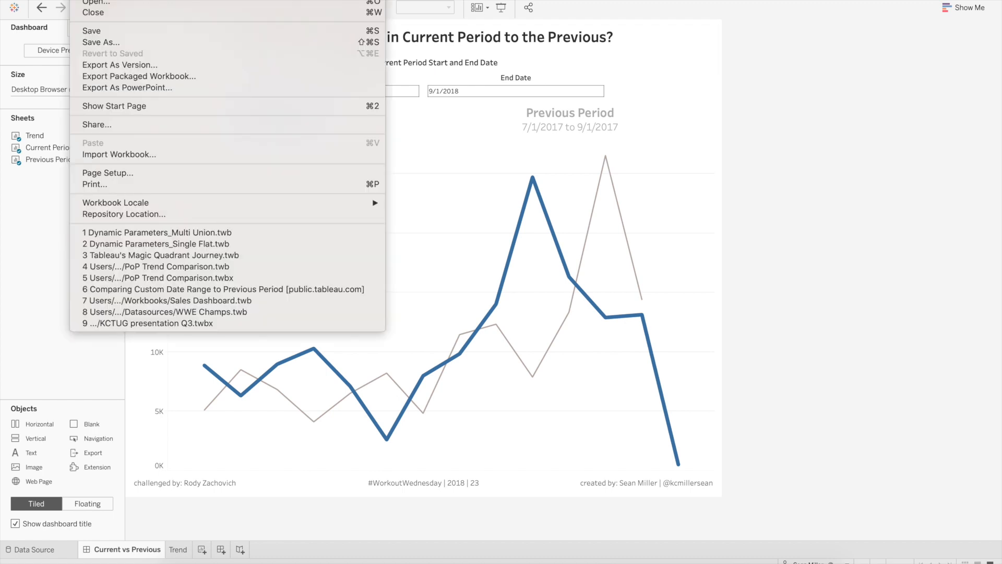
click(94, 13)
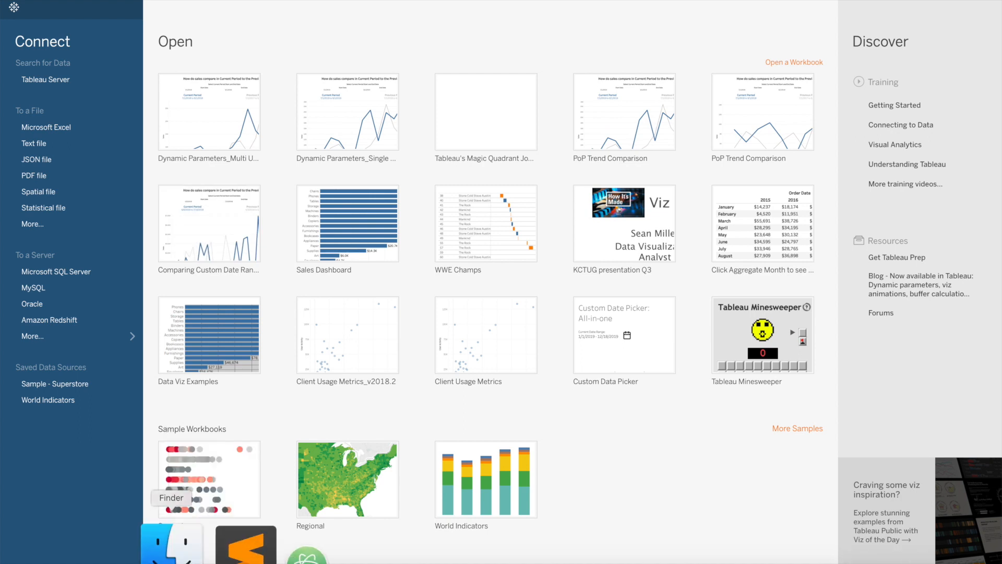
In Finder, move 2019 Sales_union.csv from the Sales records folder into Previous Years, and return to Tableau Desktop
click(172, 546)
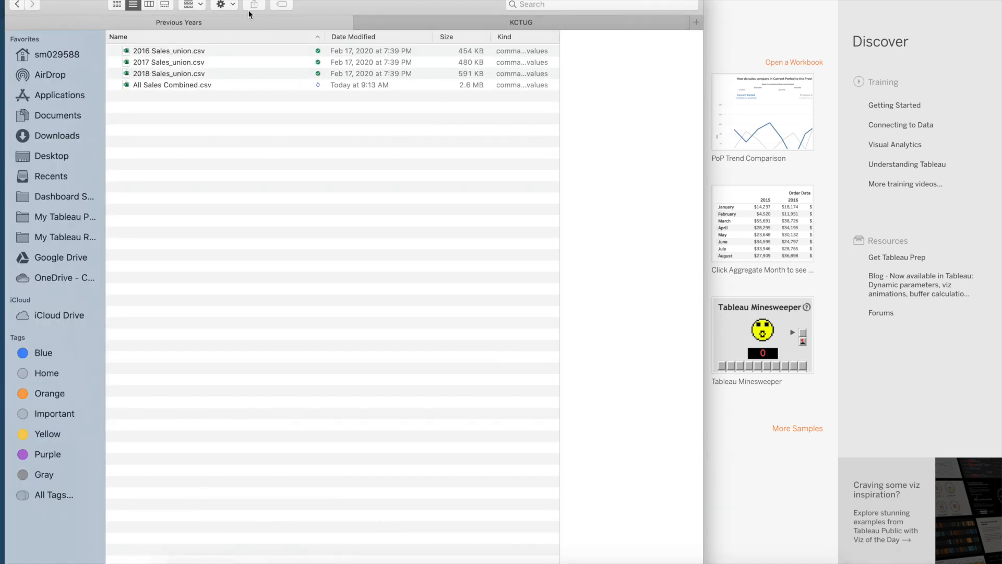
click(18, 4)
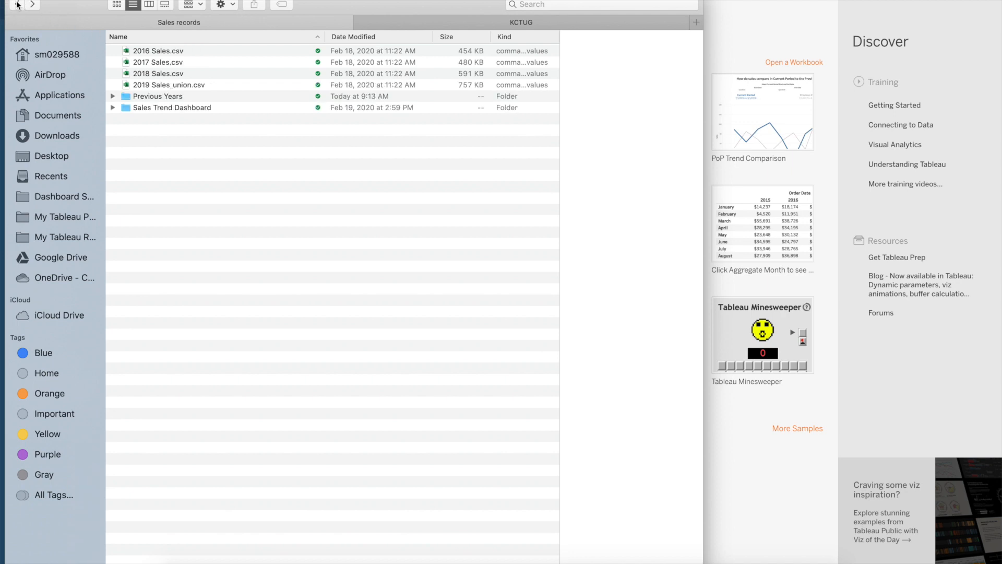
click(186, 85)
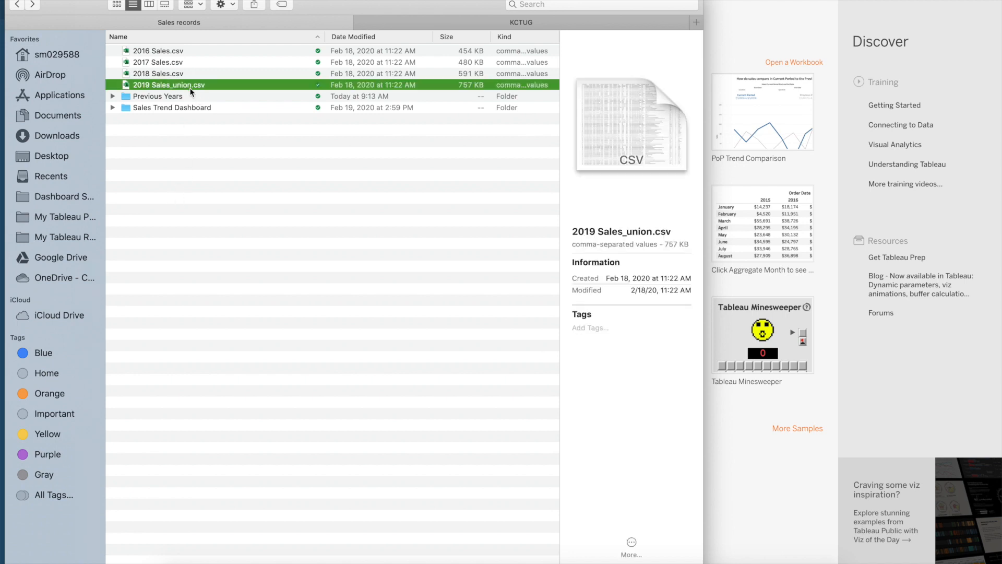
drag(184, 84, 182, 96)
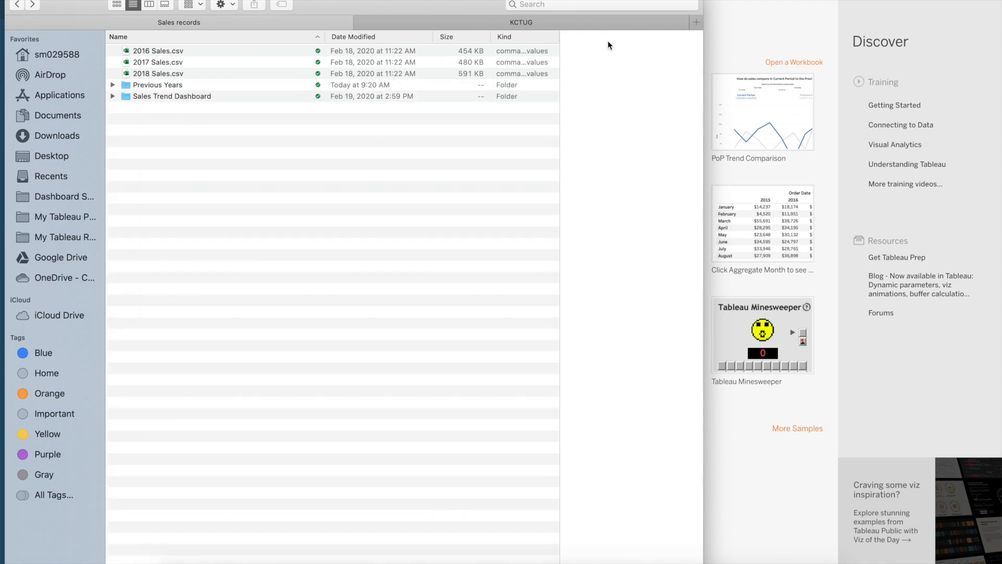
click(742, 33)
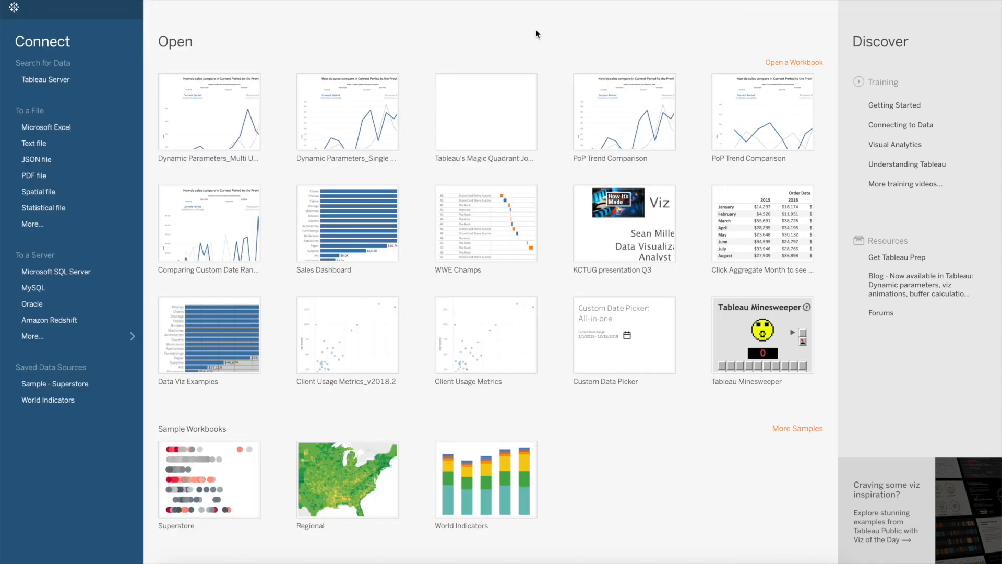